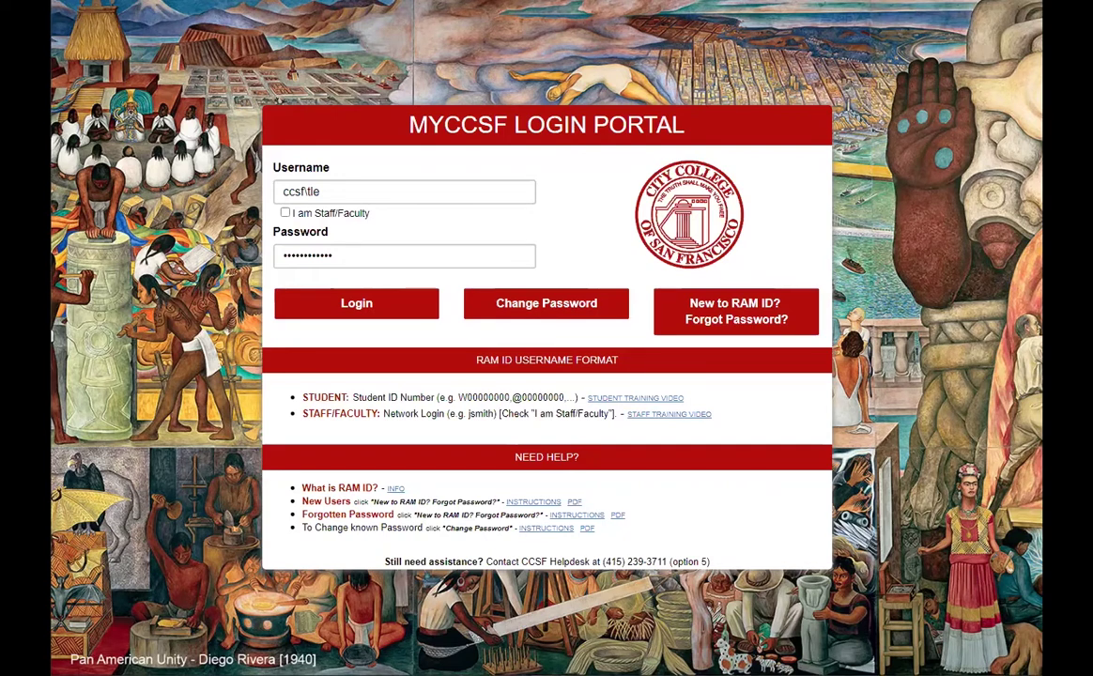
# - Log in to the myCCSF Resources Portal and launch the ScholarshipUniverse tile
pyautogui.click(371, 305)
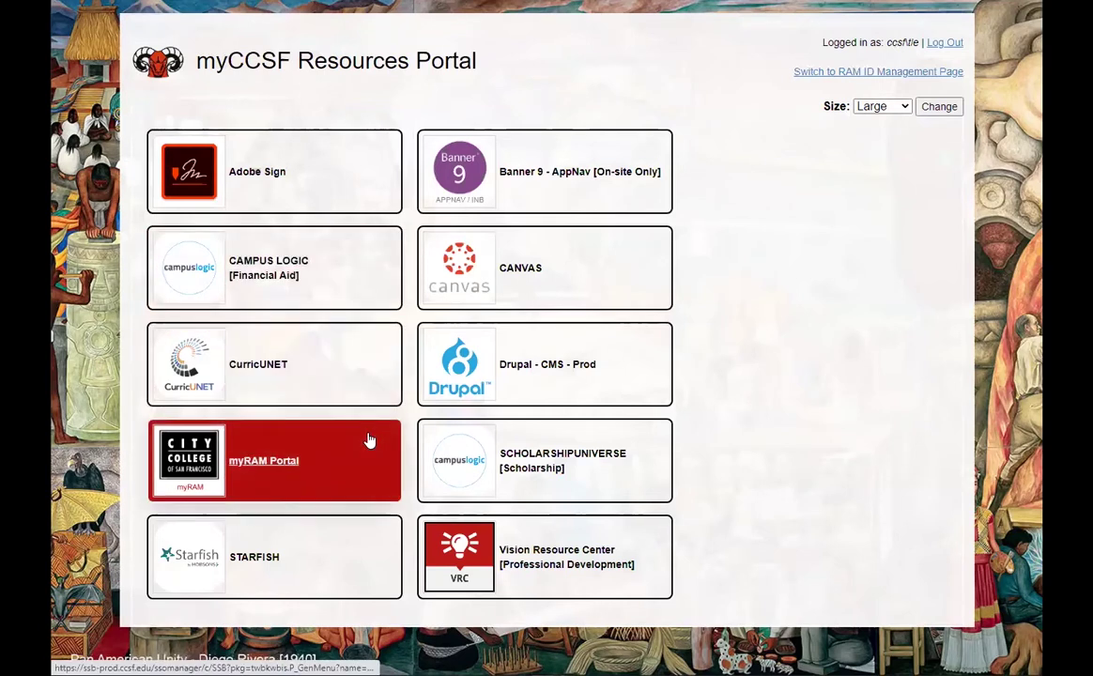
pyautogui.click(510, 455)
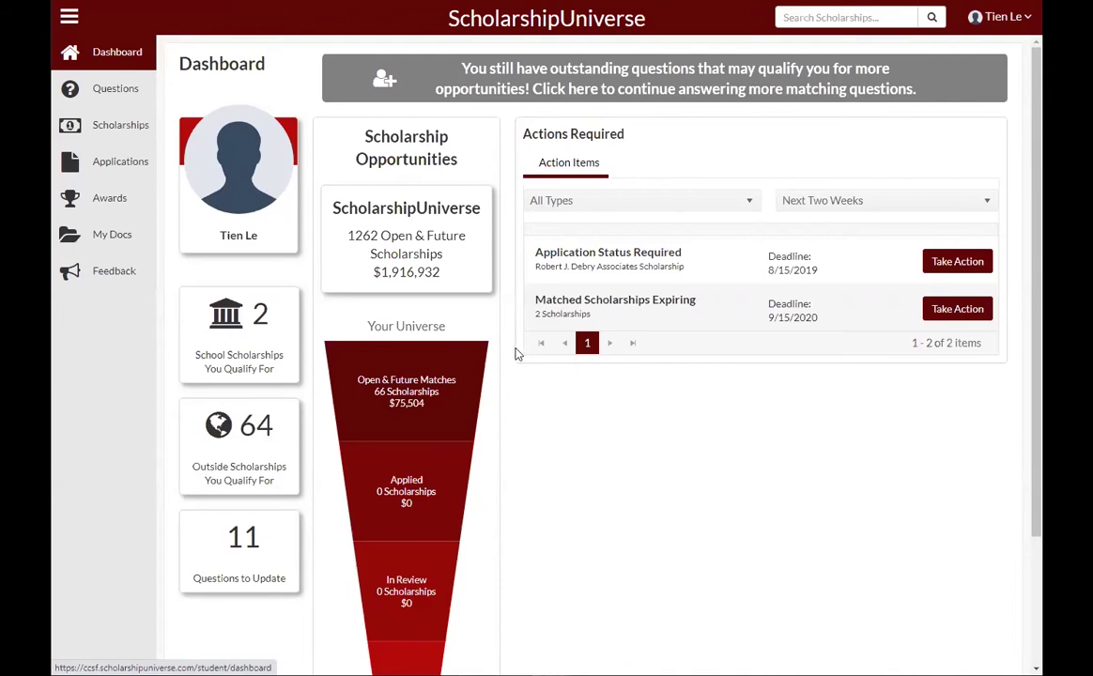
# - Open Scholarships in the sidebar to see the matched awards
pyautogui.click(136, 129)
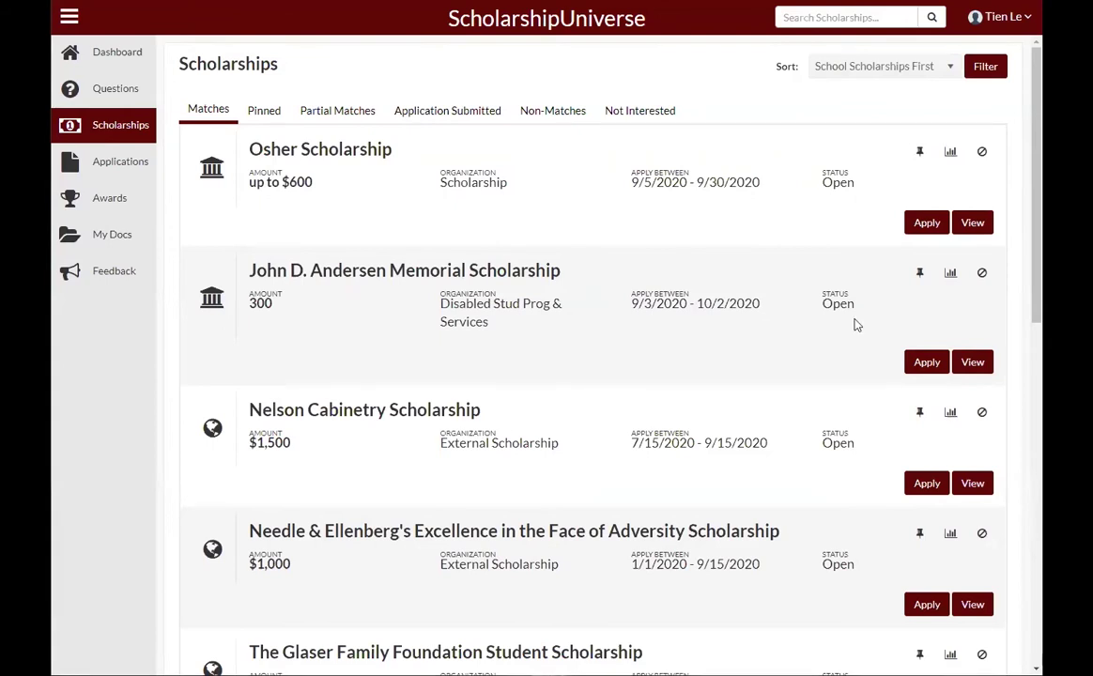
# - Apply to the Osher Scholarship and verify all listed eligibility information is correct
pyautogui.click(926, 224)
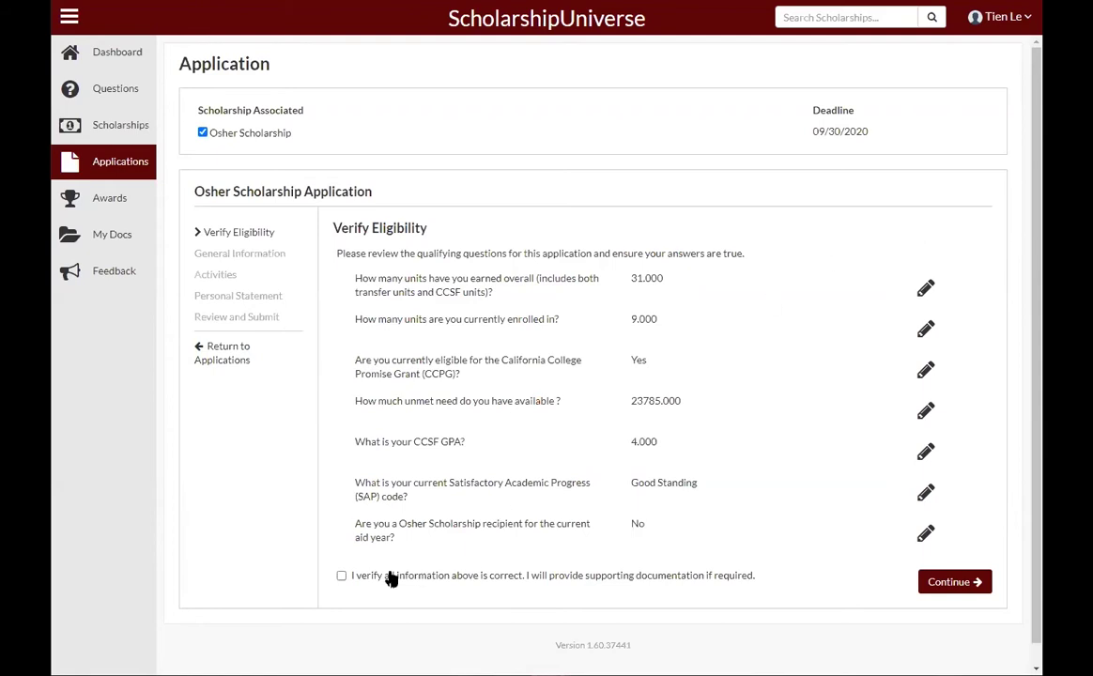
pyautogui.click(342, 581)
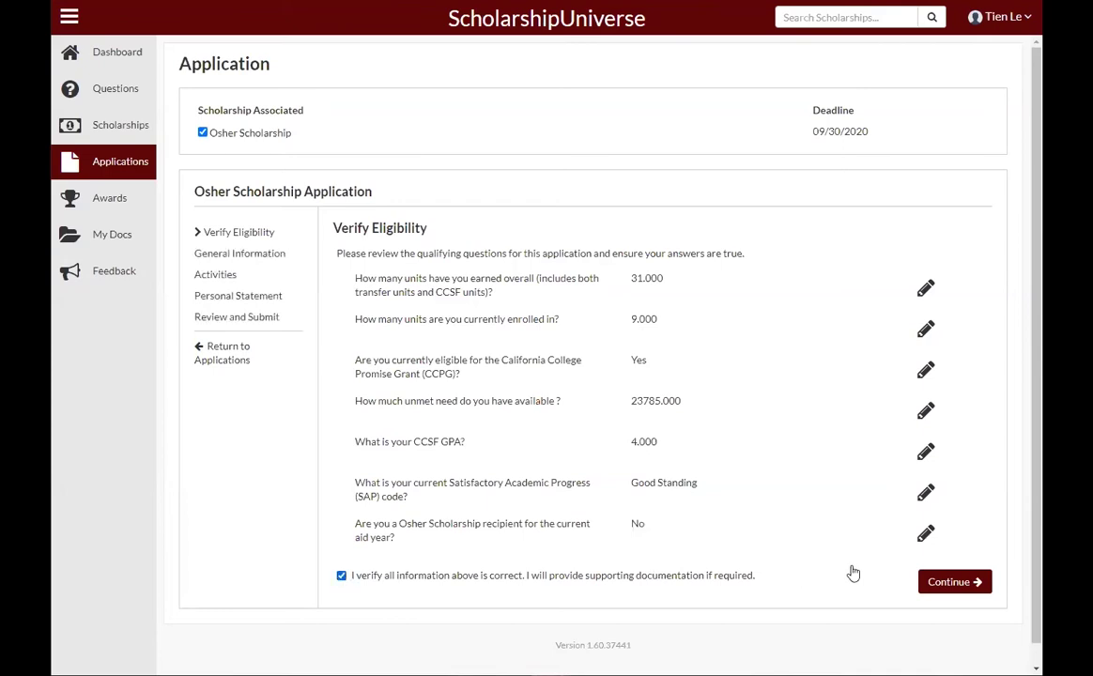
# - Answer Yes to transferring to San Francisco State University, completing on 12/25/2020
pyautogui.click(965, 583)
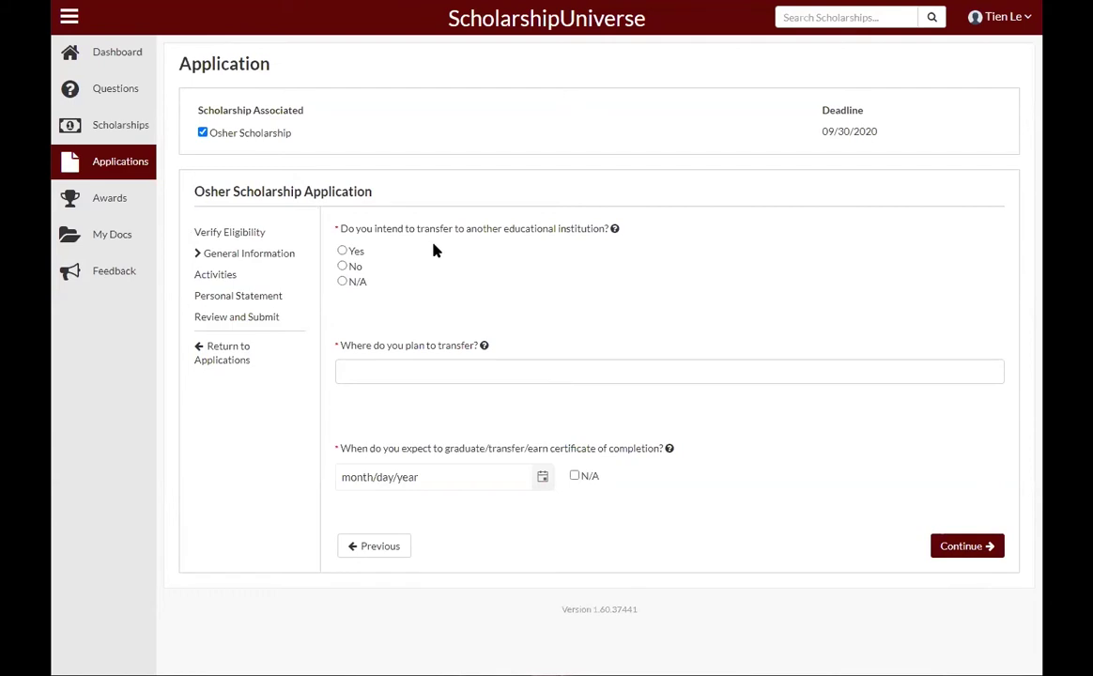
pyautogui.click(342, 251)
pyautogui.click(488, 371)
pyautogui.write('San Francisco State University')
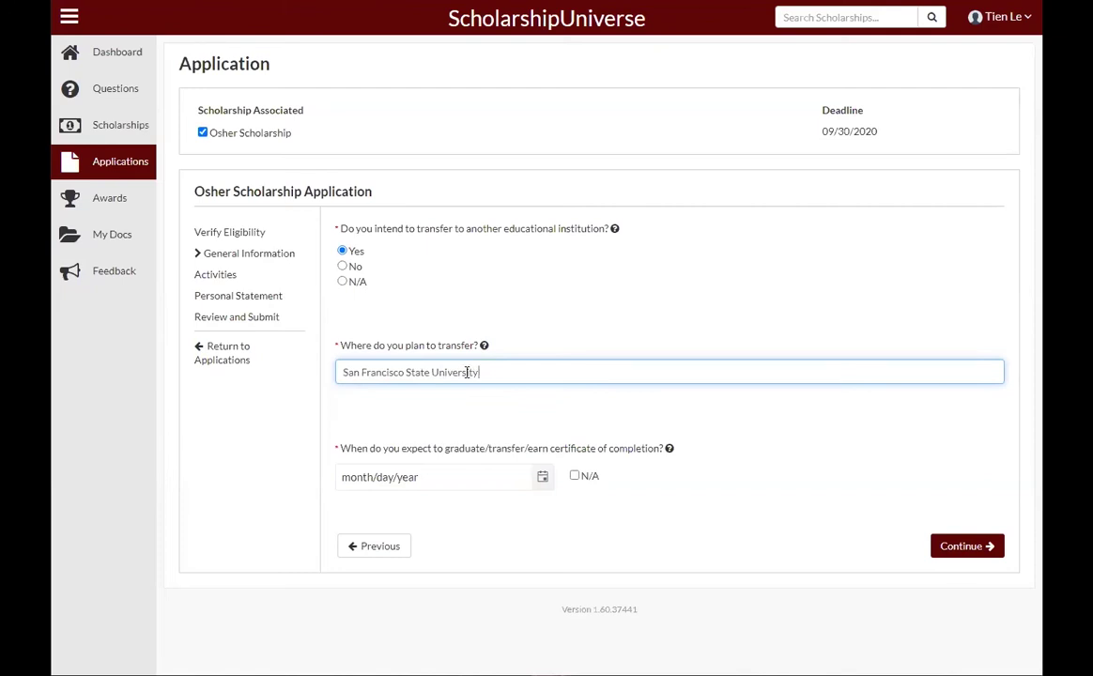
pyautogui.click(543, 479)
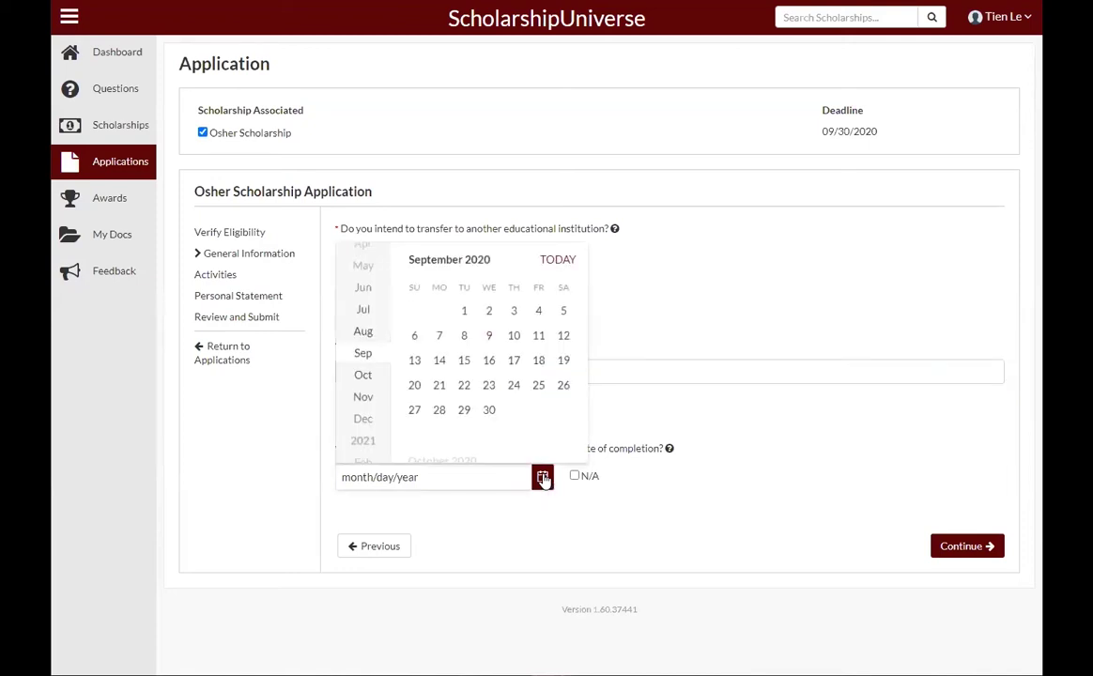
pyautogui.click(366, 424)
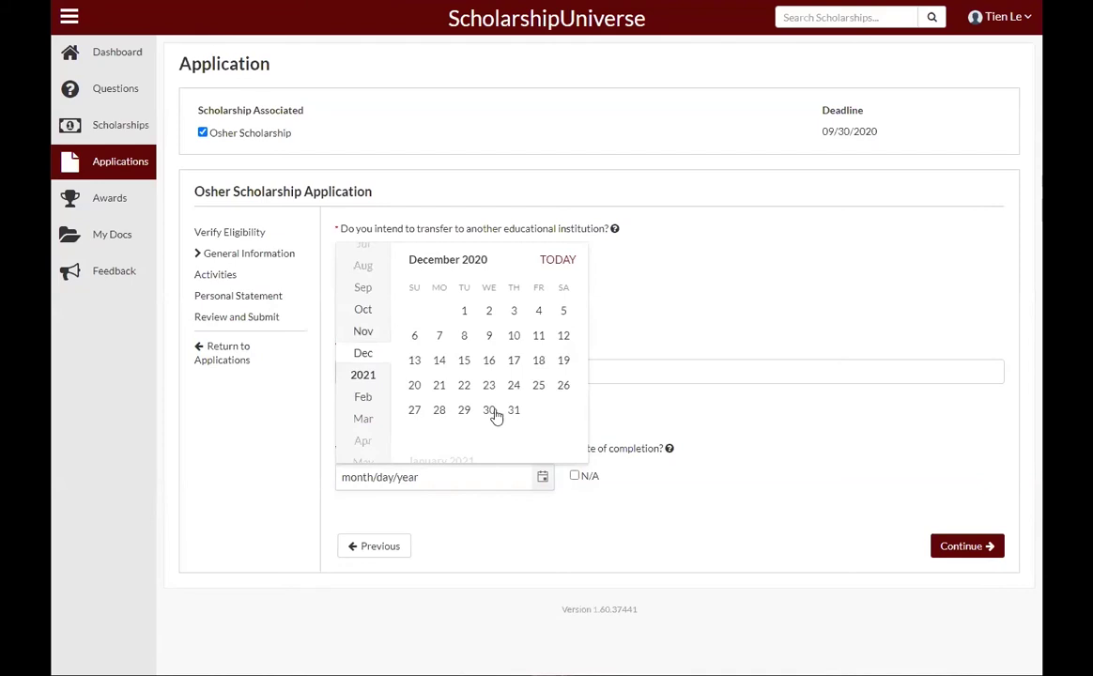
pyautogui.click(539, 385)
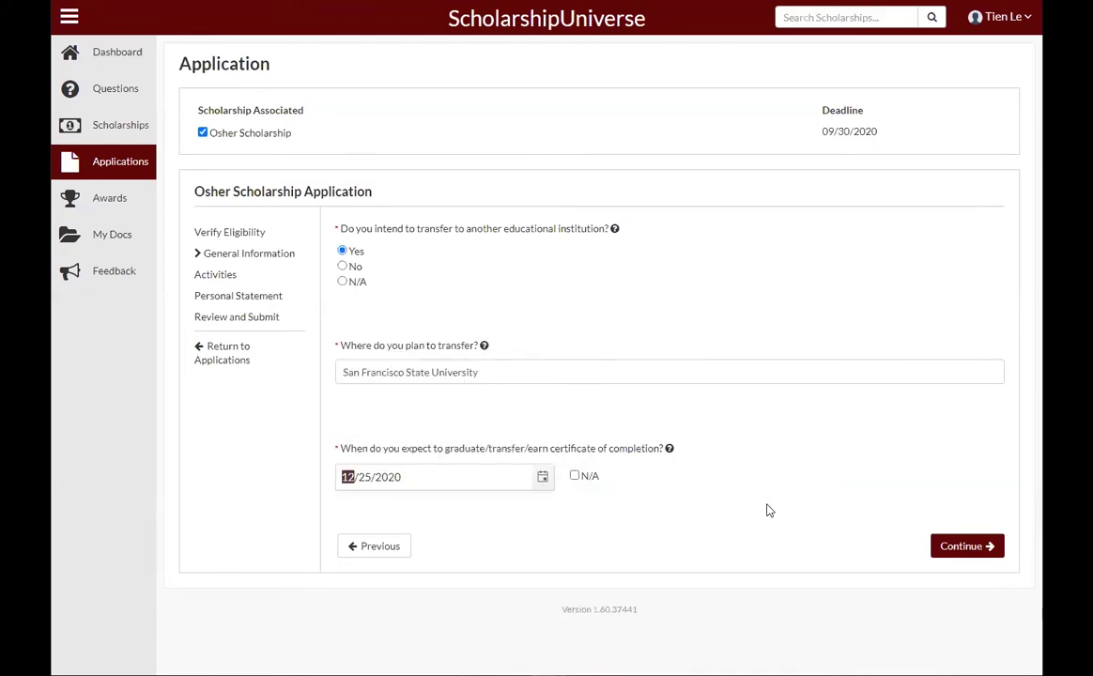
pyautogui.click(967, 548)
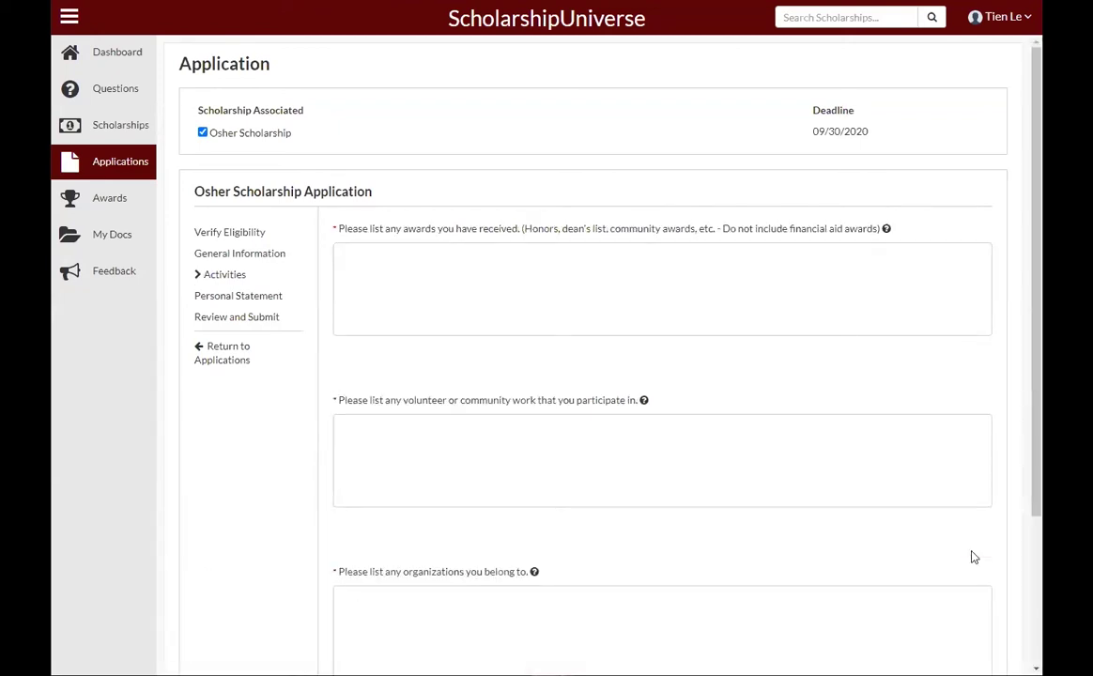
# - List awards Dean's List Fall 2019 and Spring 2020, and volunteer work at YMCA
pyautogui.click(656, 310)
pyautogui.write("Dean's List Fall 20")
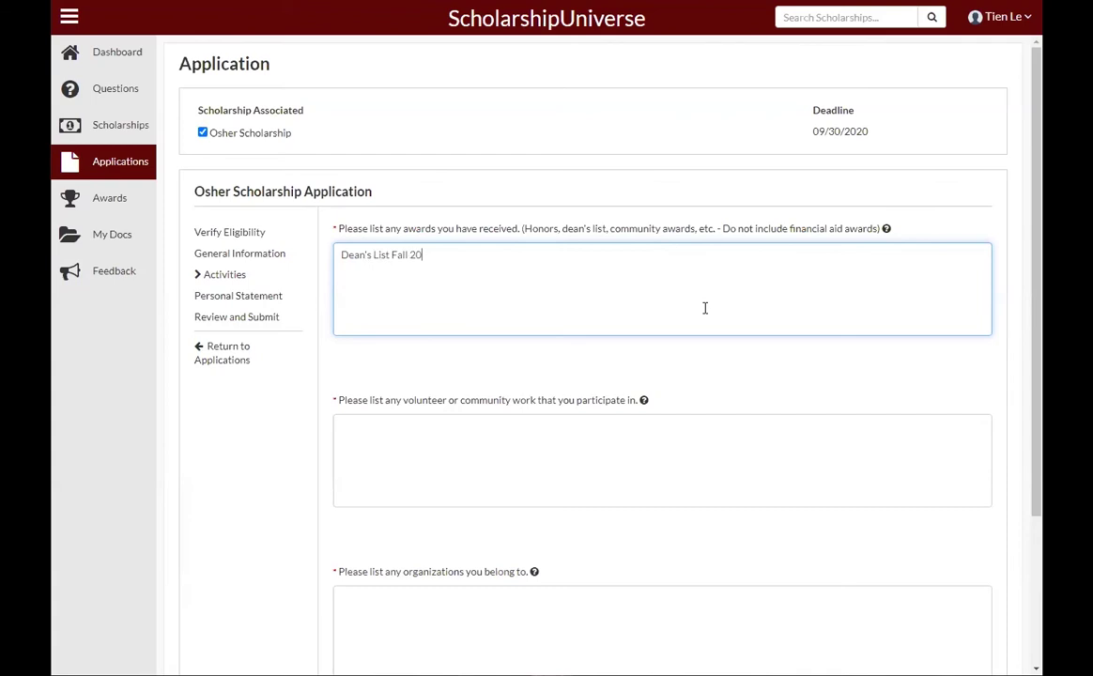
pyautogui.write('19')
pyautogui.press('Return')
pyautogui.write("Dean's List Spring 2020")
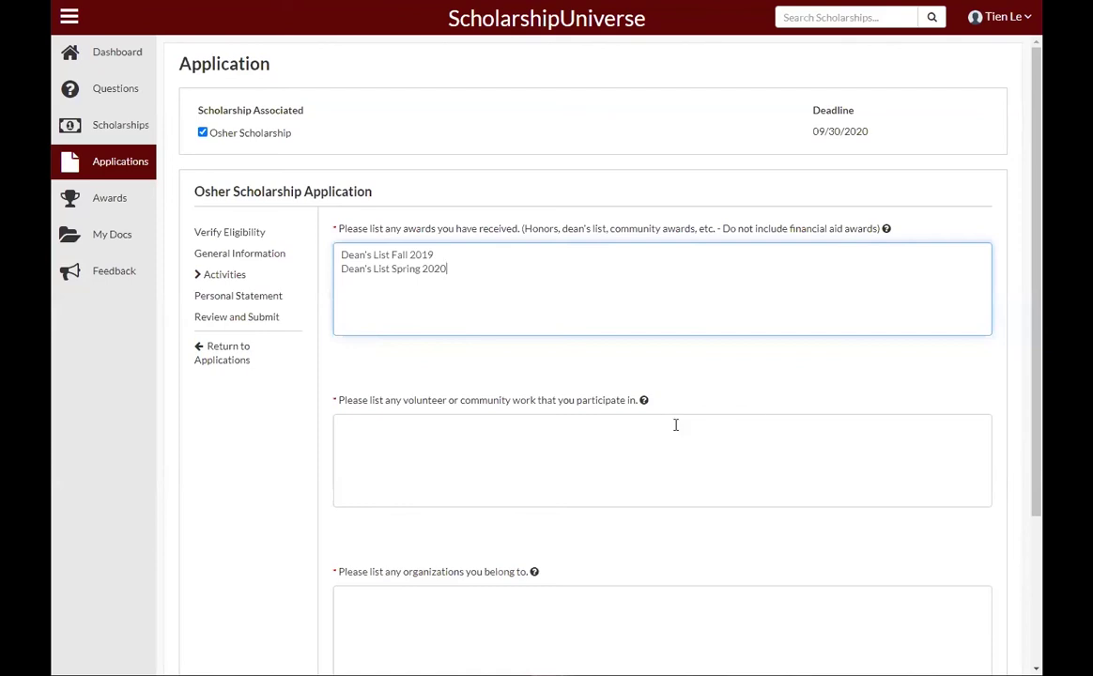
pyautogui.click(753, 435)
pyautogui.write('Volunteer')
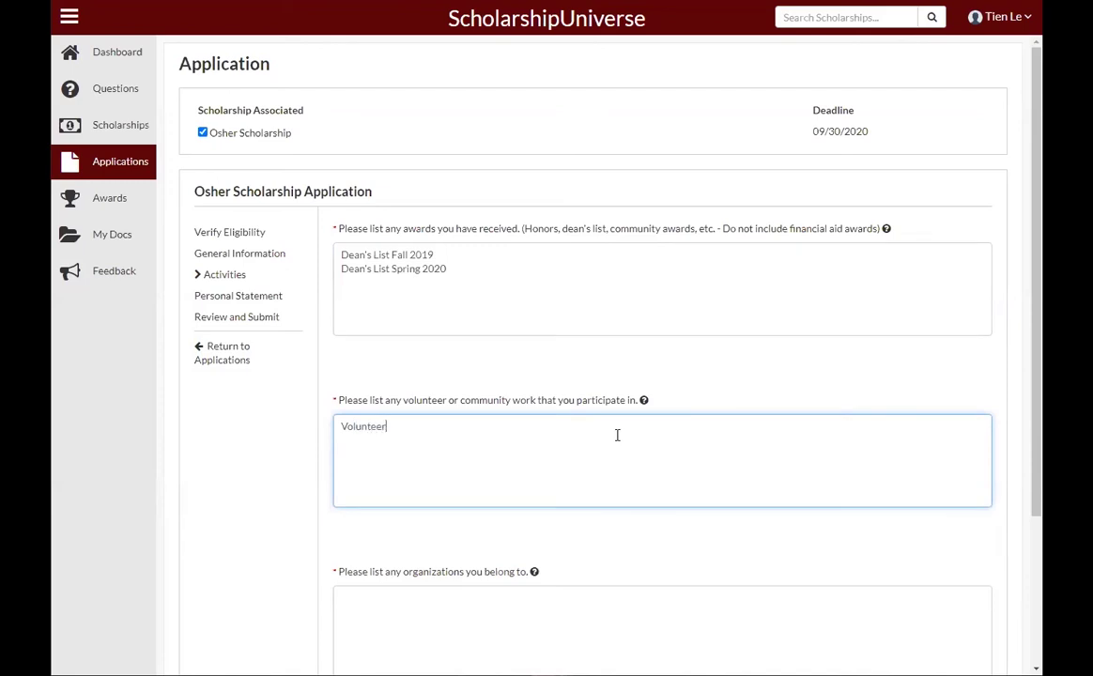
pyautogui.write(', ')
pyautogui.write(' at YMCA')
# - Enter organizations EOPS, APASS, Rotary Club of San Francisco and CCSF Football
pyautogui.scroll(-1, 631, 427)
pyautogui.click(564, 558)
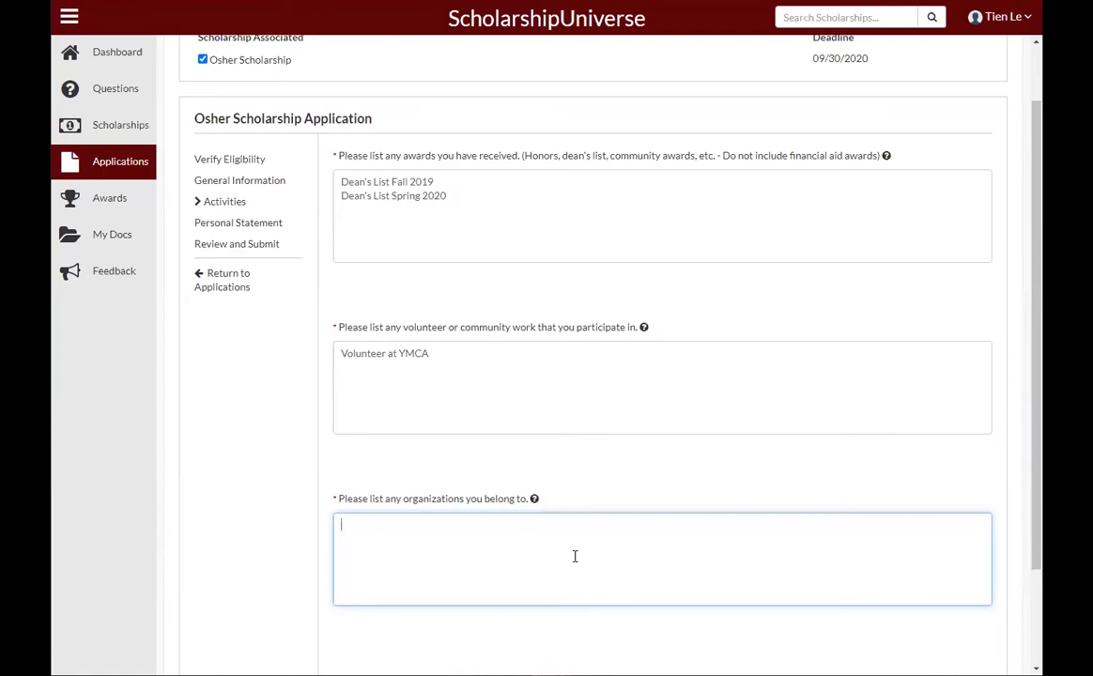
pyautogui.write('EOPS, APASS')
pyautogui.write(', Rotary ')
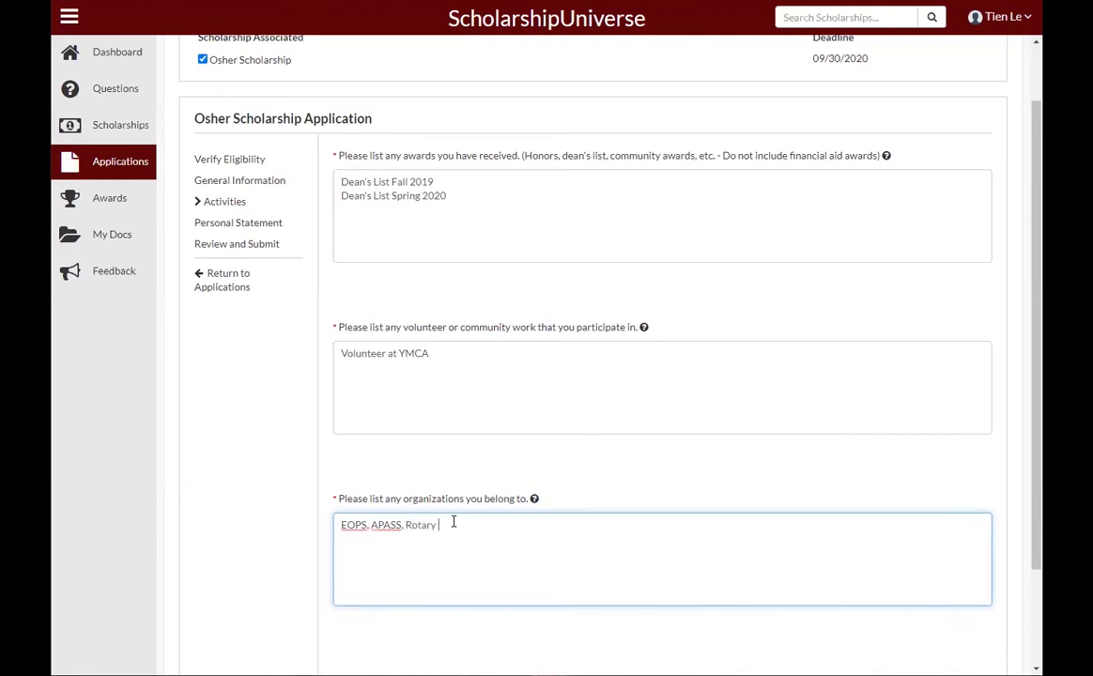
pyautogui.write('Club o')
pyautogui.write('f San Francis')
pyautogui.write('co, C')
pyautogui.write('CSF Foot')
pyautogui.write('ball')
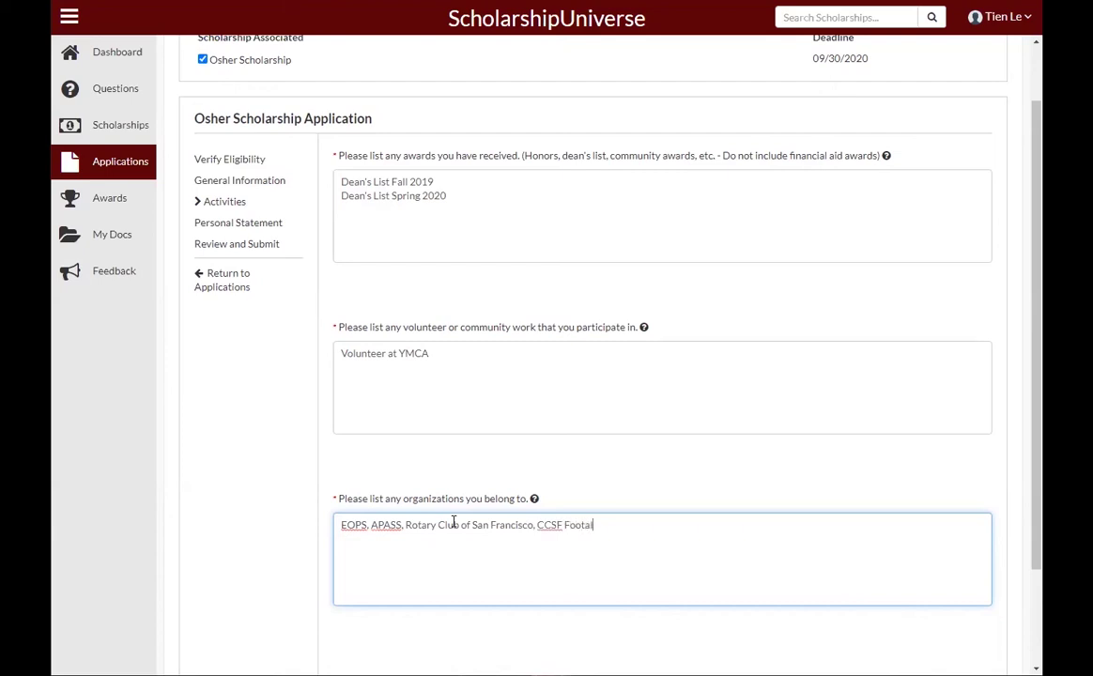
pyautogui.click(582, 524)
pyautogui.scroll(-2, 779, 575)
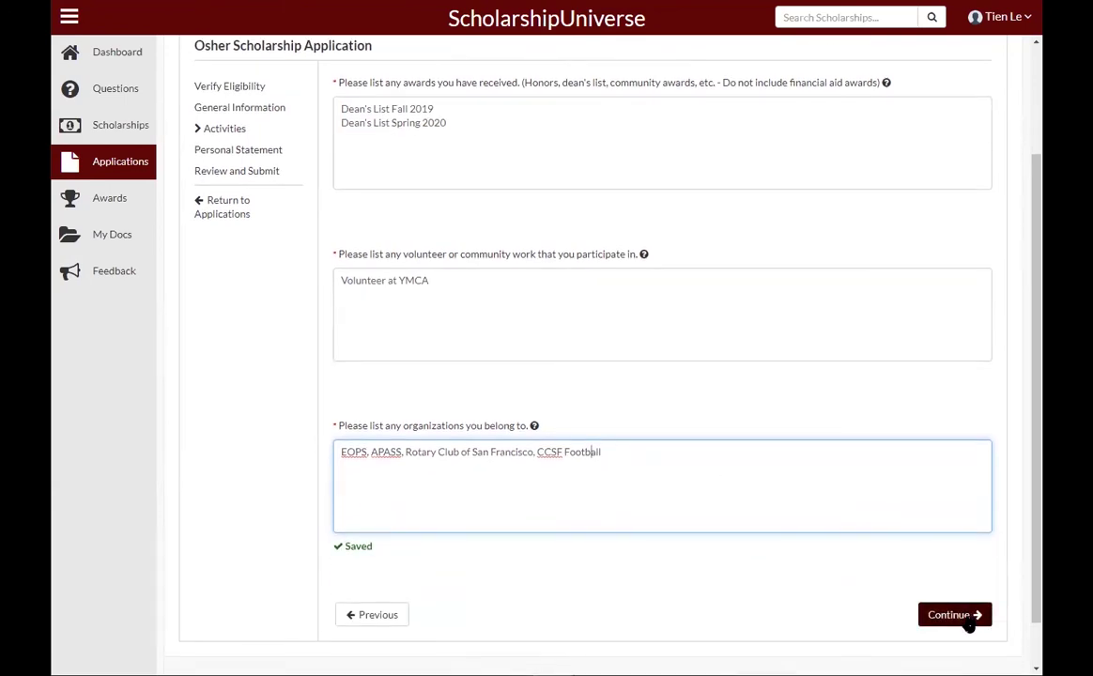
# - Paste the essay into Personal Statement and delete its last paragraph to stay within 1500 characters
pyautogui.click(967, 620)
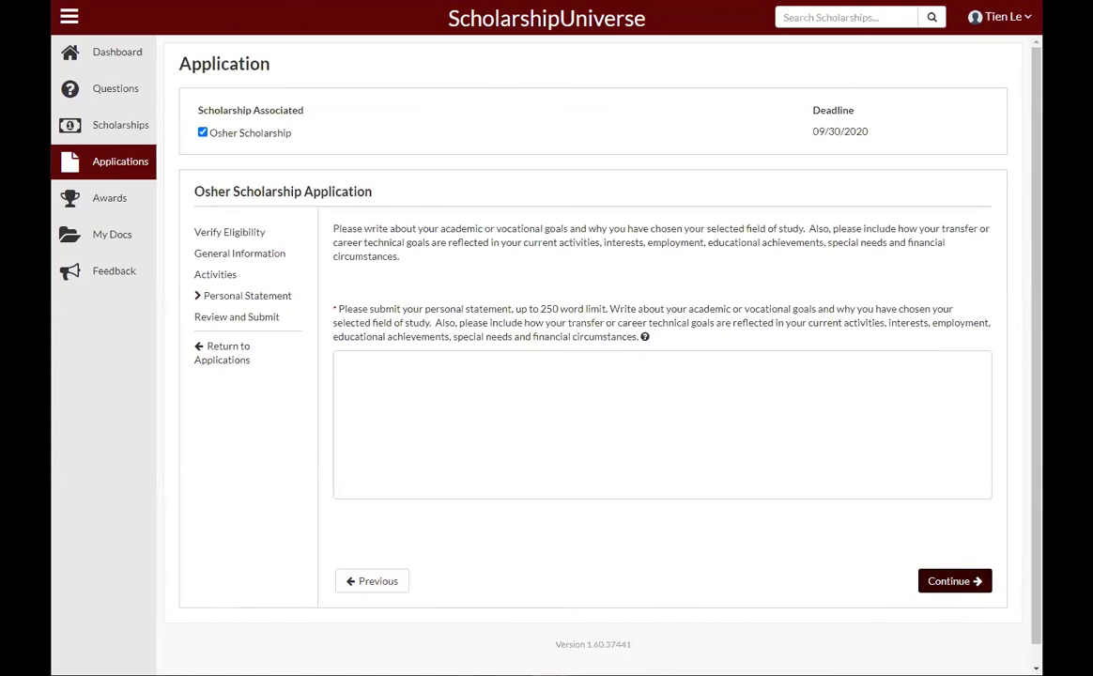
pyautogui.click(680, 457)
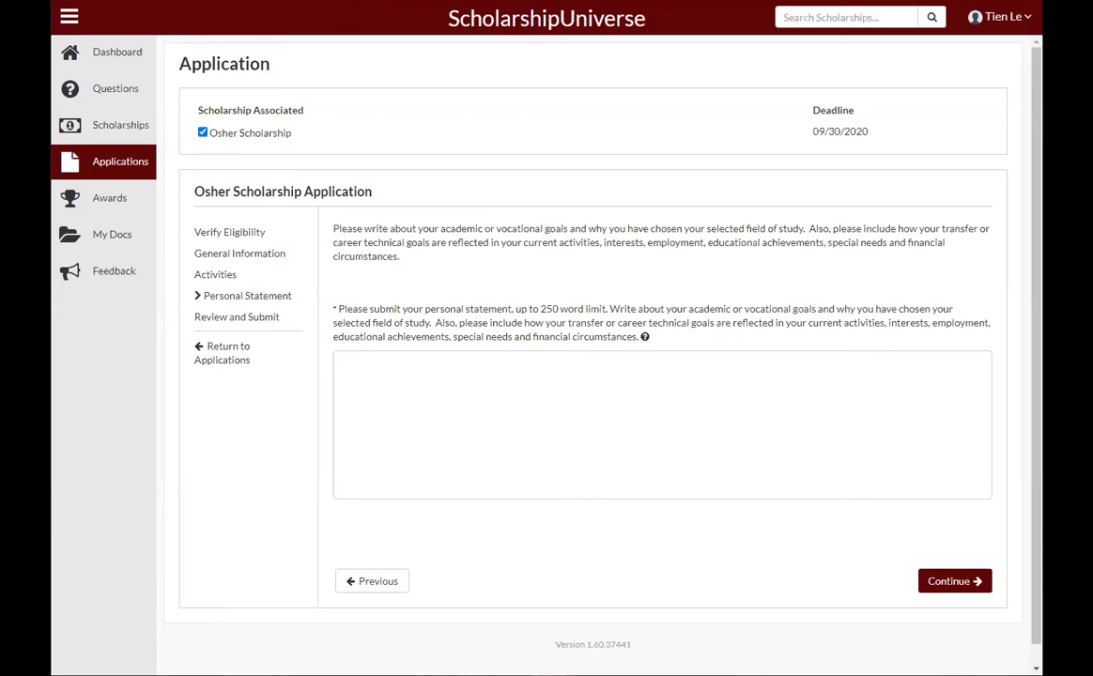
pyautogui.click(882, 453)
pyautogui.hotkey('ctrl', 'v')
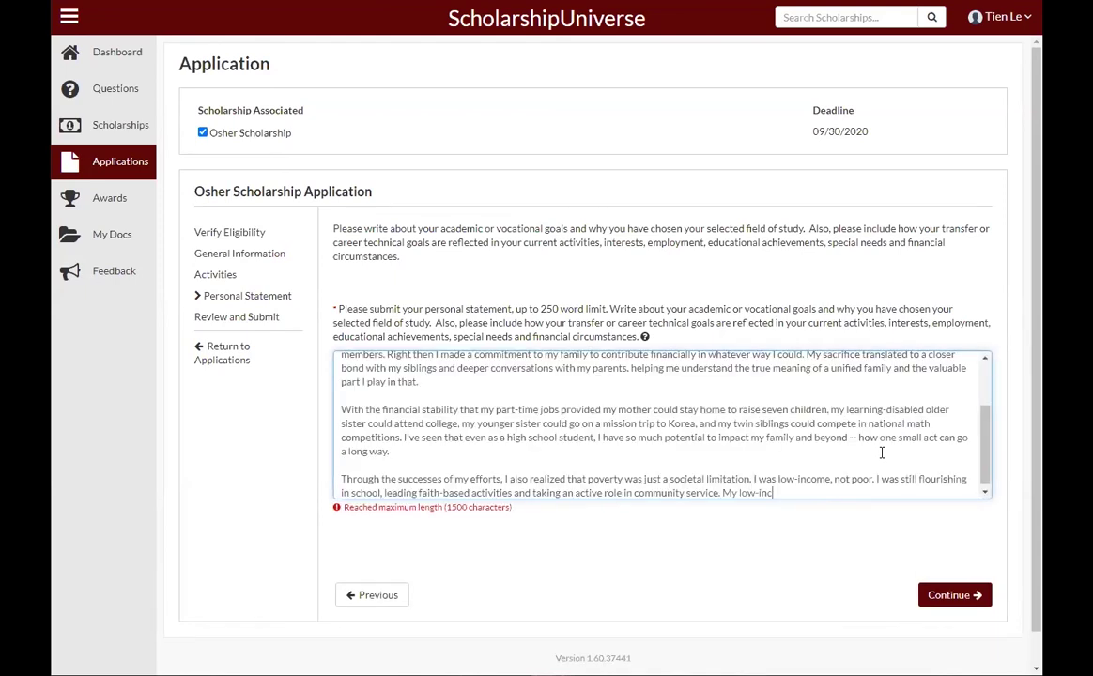
pyautogui.moveTo(800, 493); pyautogui.dragTo(336, 479)
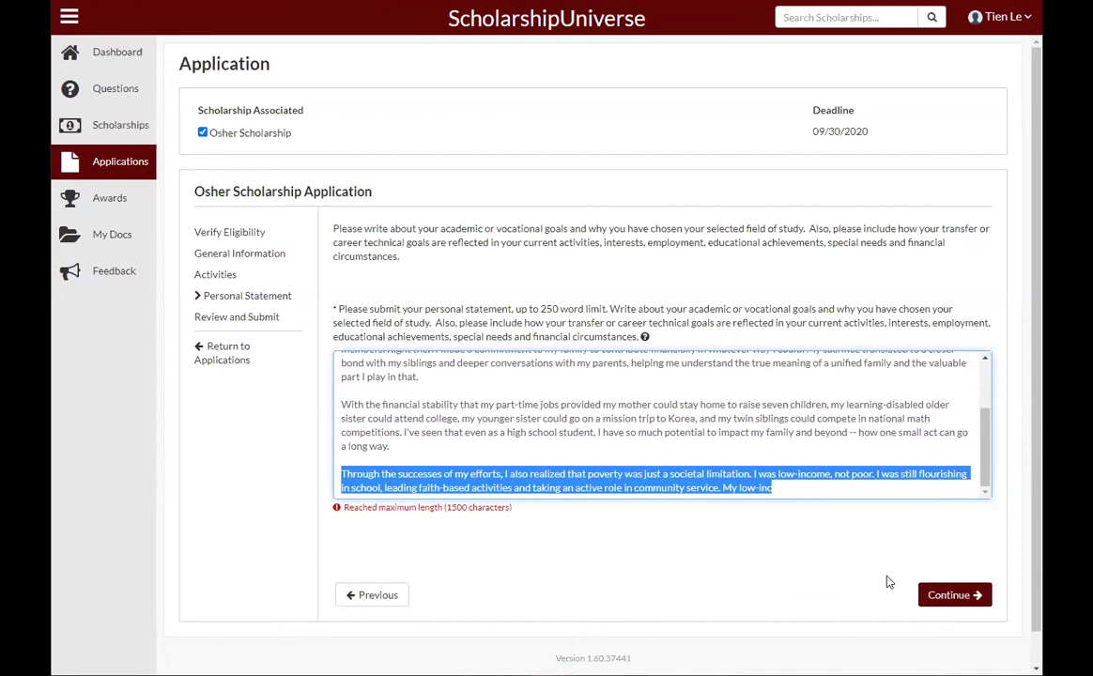
pyautogui.press('BackSpace')
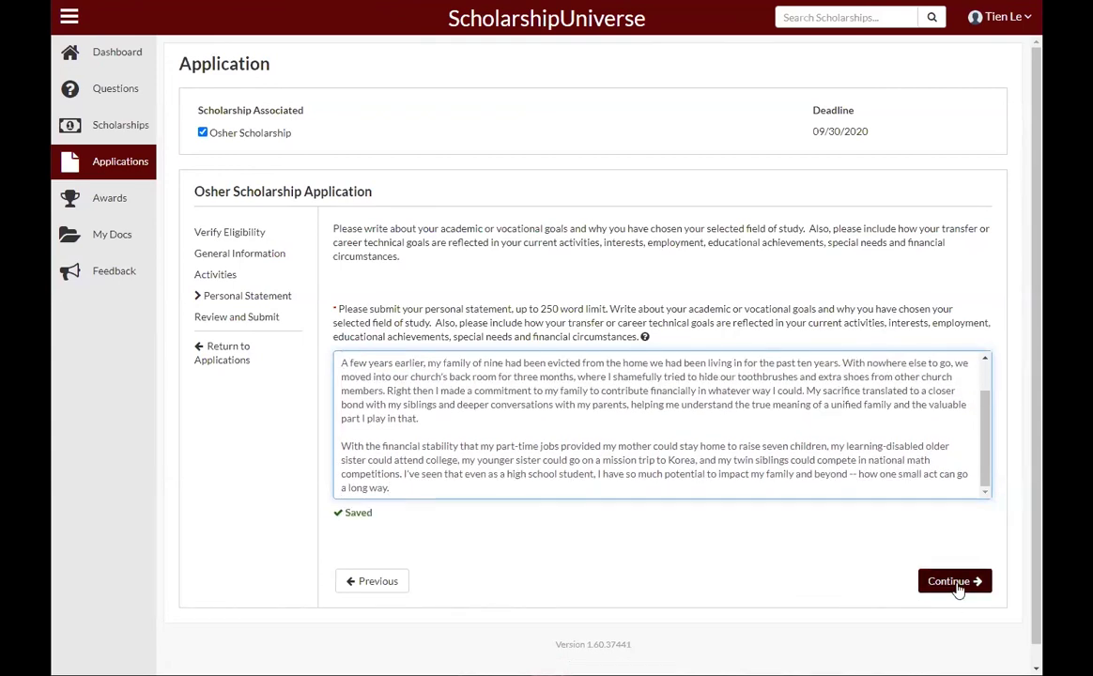
# - Open Review and Submit and scroll through the answers and personal statement to Submit
pyautogui.click(952, 581)
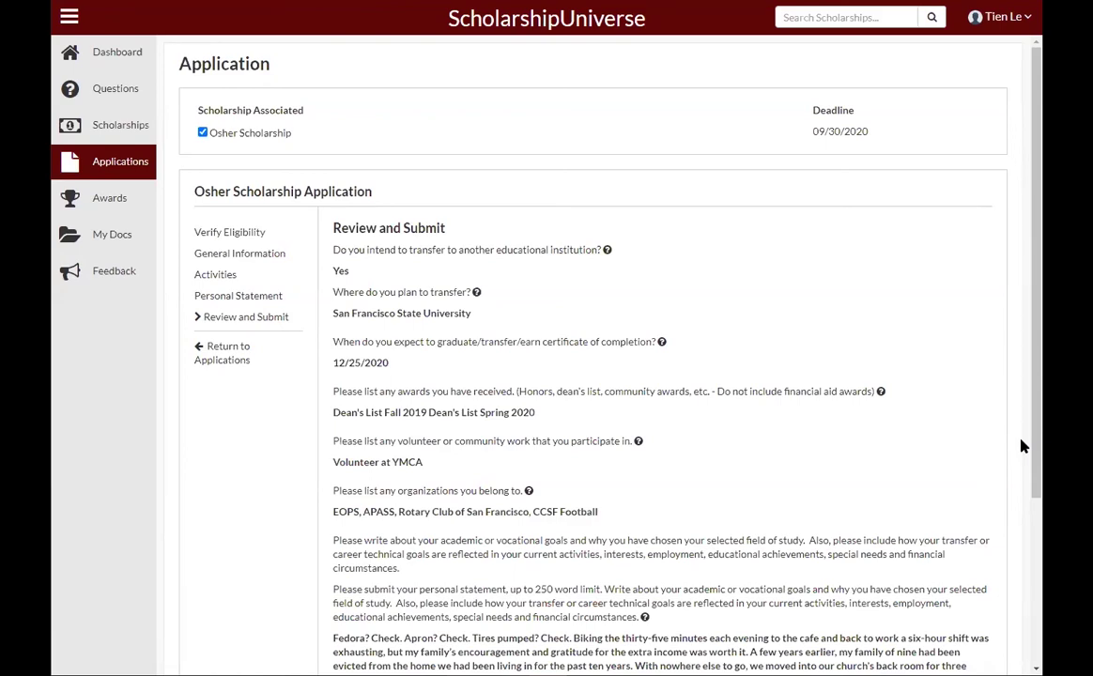
pyautogui.scroll(-1, 999, 455)
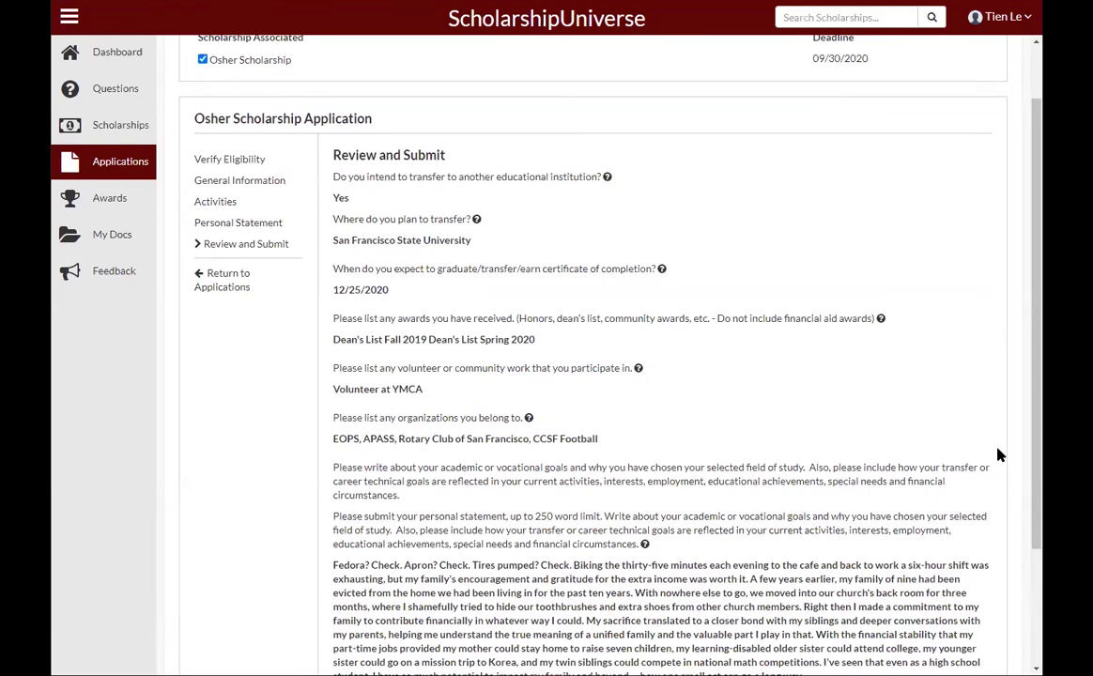
pyautogui.scroll(-1, 998, 455)
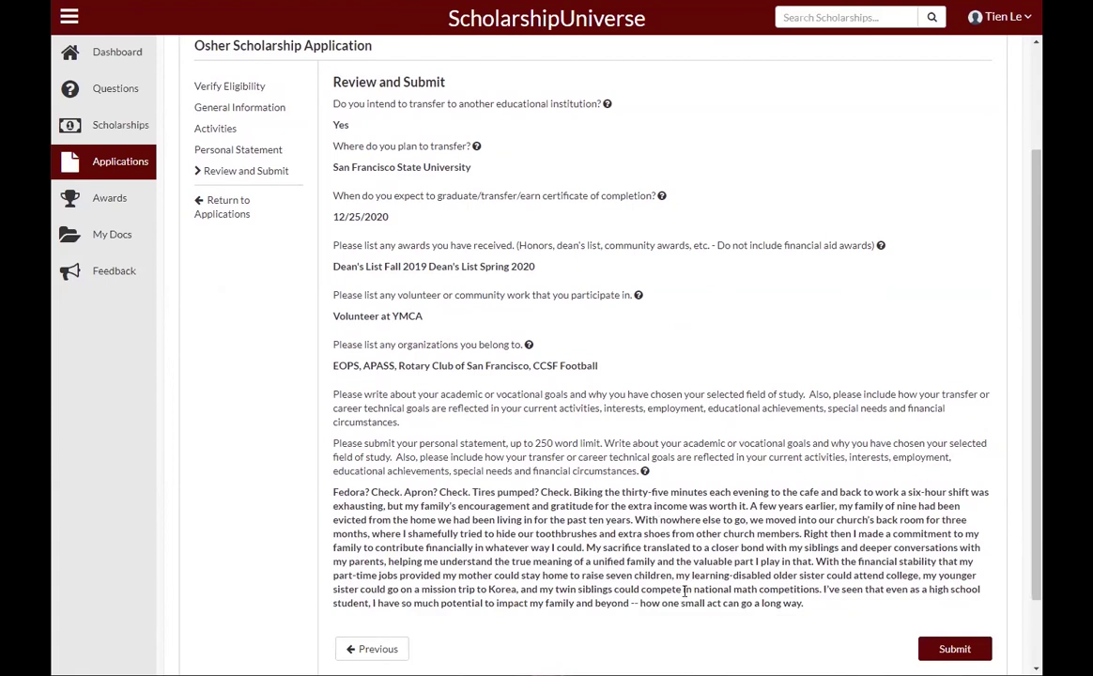
pyautogui.scroll(-1, 805, 556)
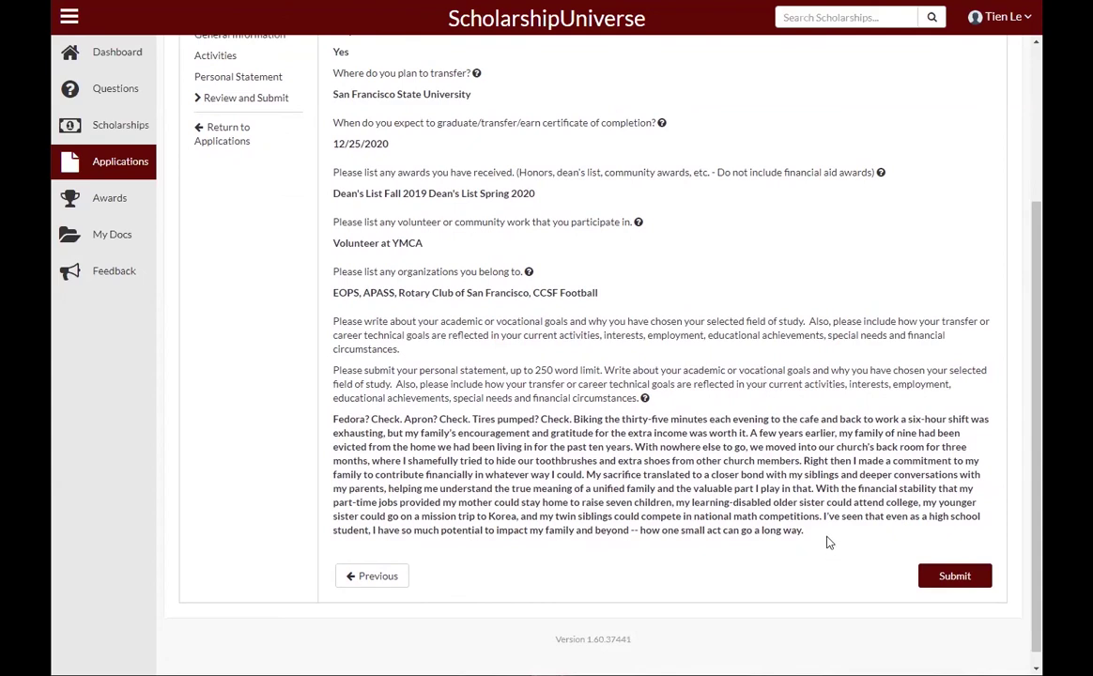